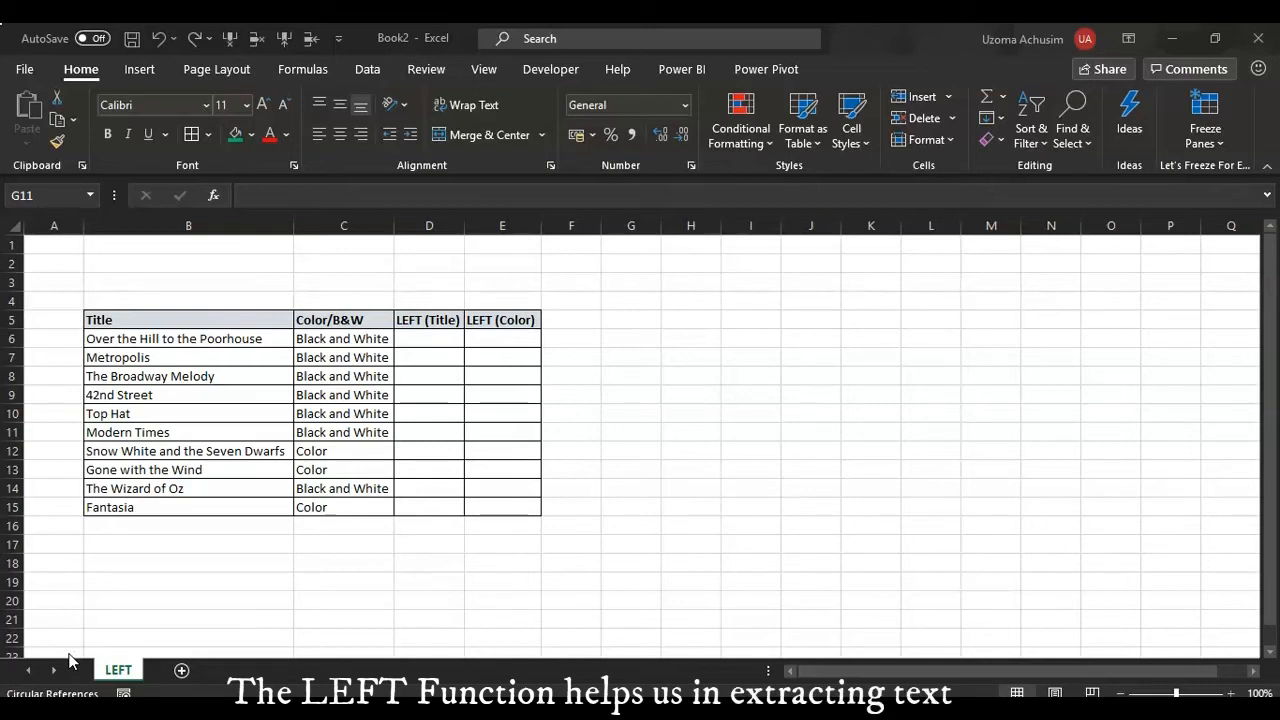
{"action": "left_click", "coordinate": [41, 654]}
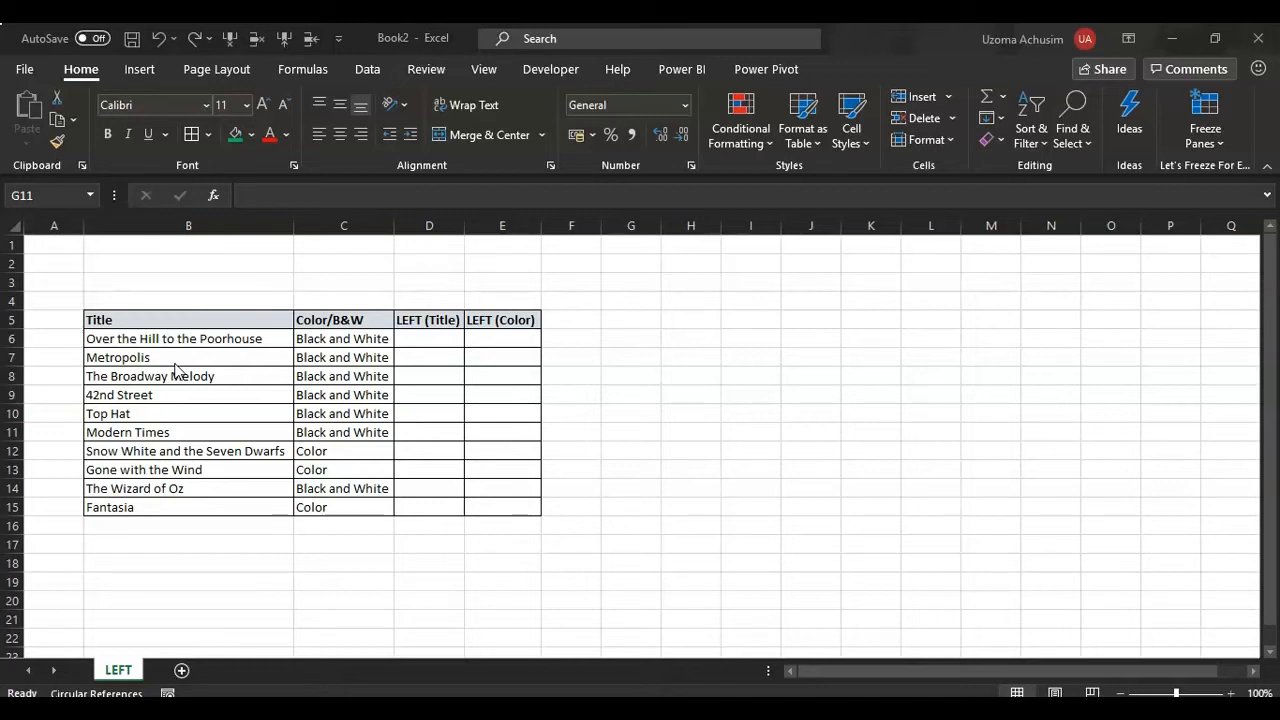
- Extract the first 13 characters of the title in B6 into D6 with the LEFT function, and autofit column D
{"action": "left_click", "coordinate": [422, 337]}
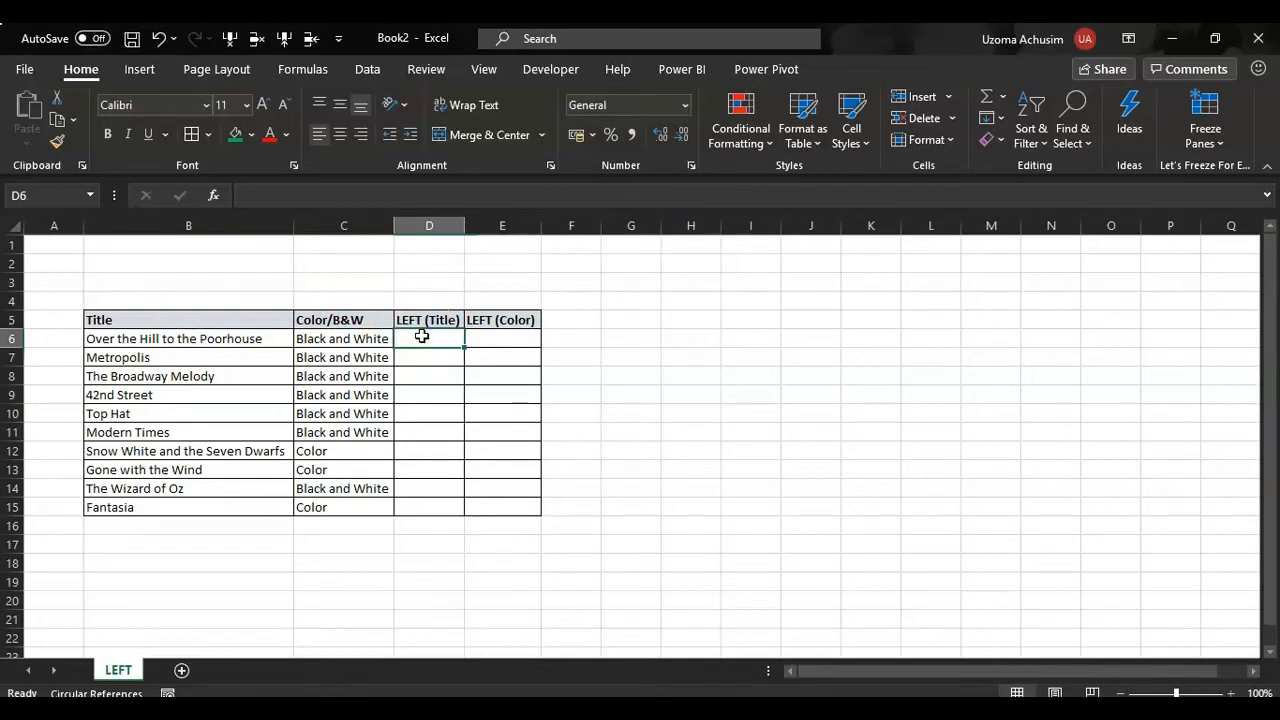
{"action": "type", "text": "+"}
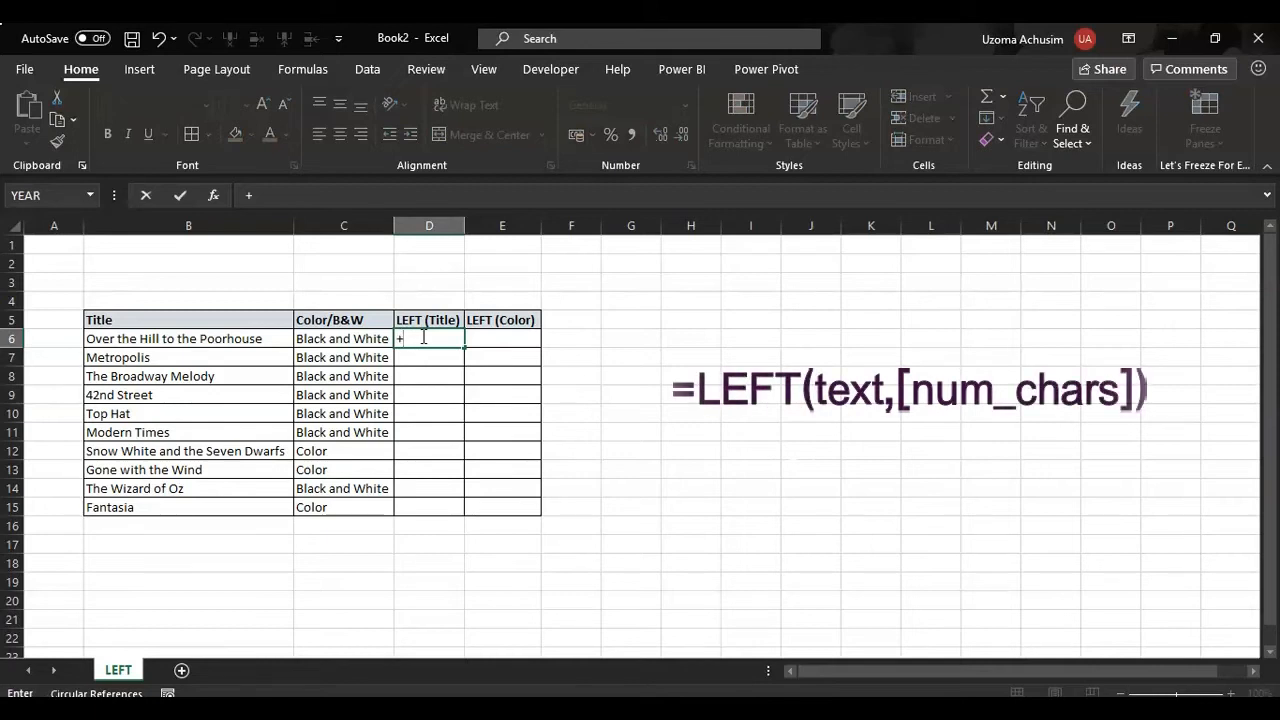
{"action": "type", "text": "lef"}
{"action": "key", "text": "Tab"}
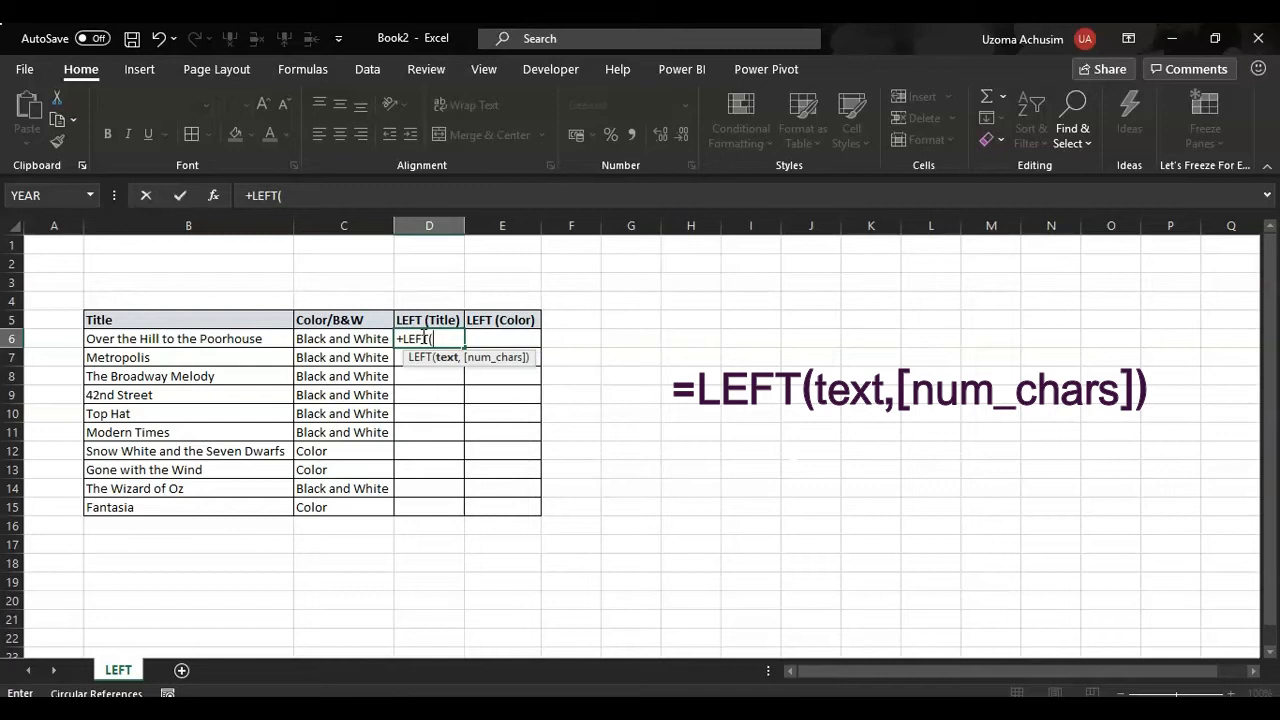
{"action": "left_click", "coordinate": [222, 340]}
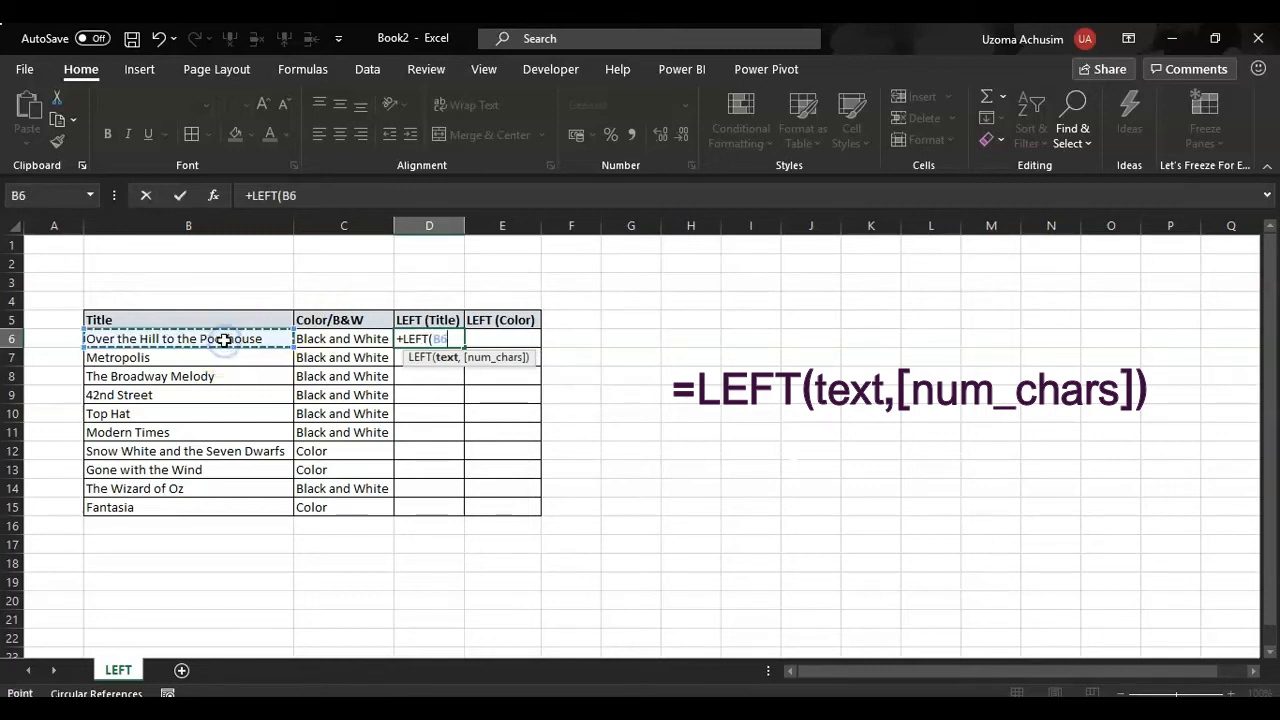
{"action": "type", "text": ","}
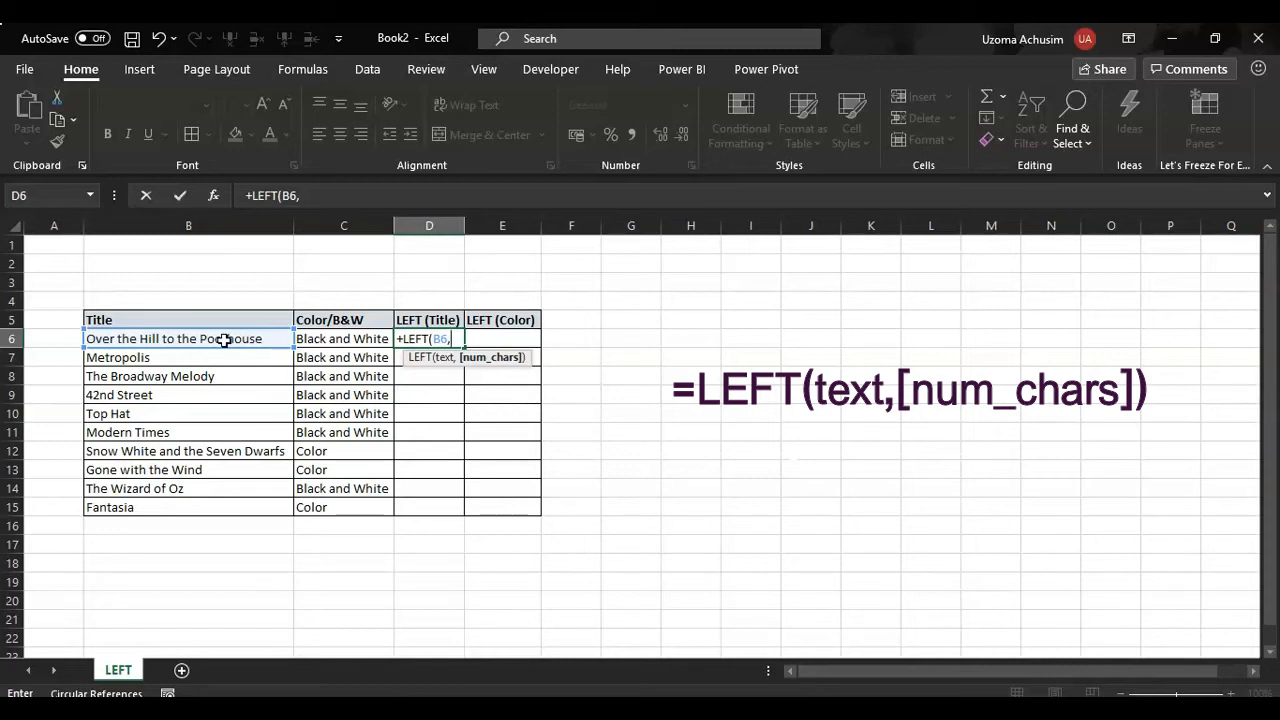
{"action": "key", "text": "End"}
{"action": "type", "text": "13"}
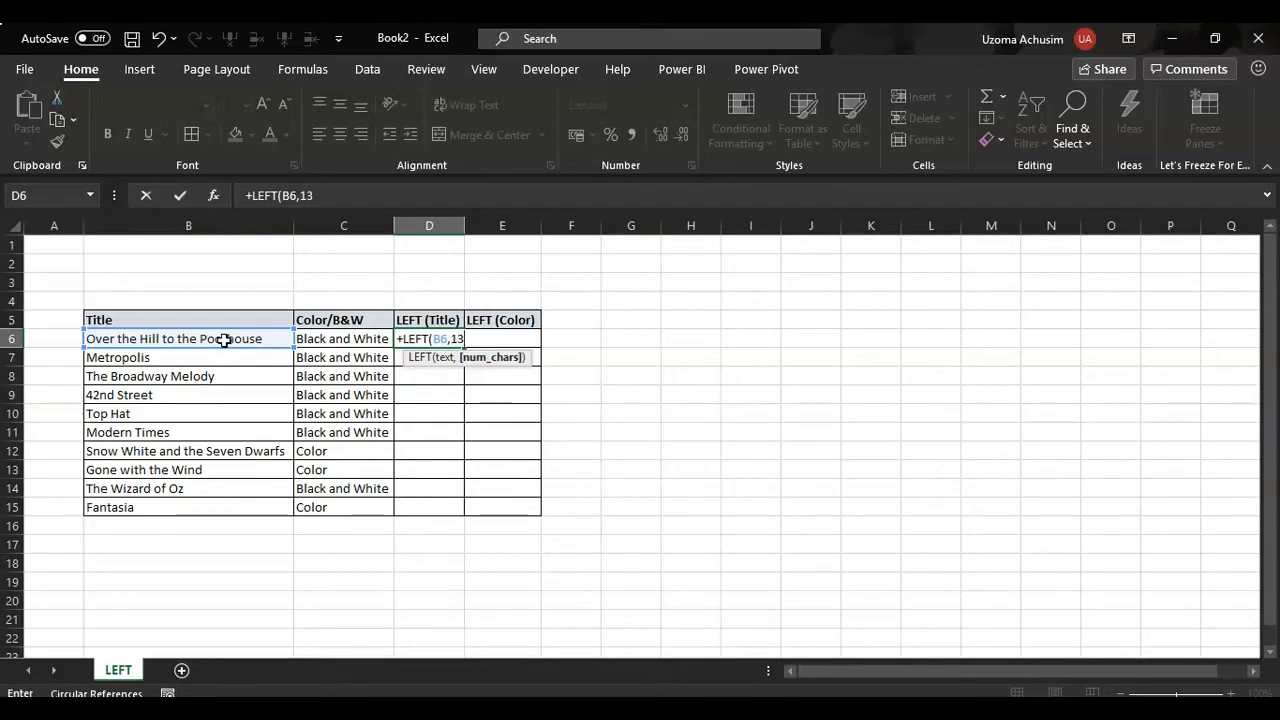
{"action": "type", "text": ")"}
{"action": "key", "text": "Return"}
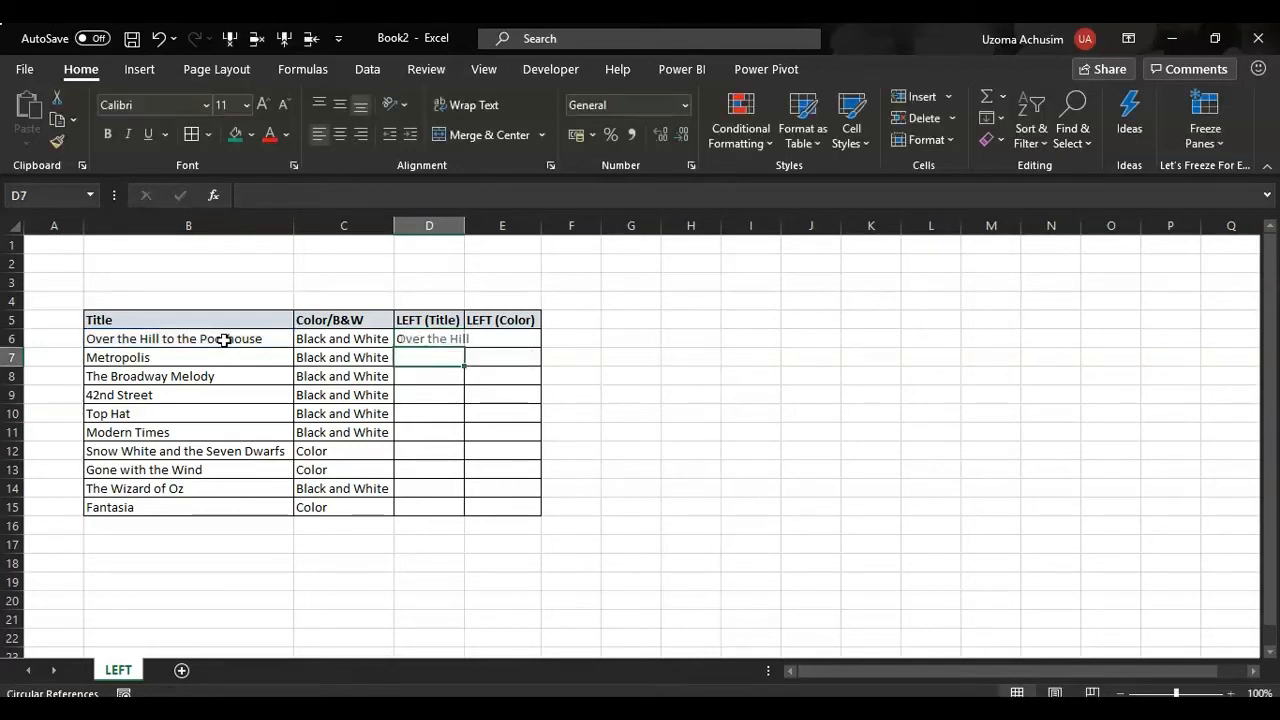
{"action": "double_click", "coordinate": [464, 225]}
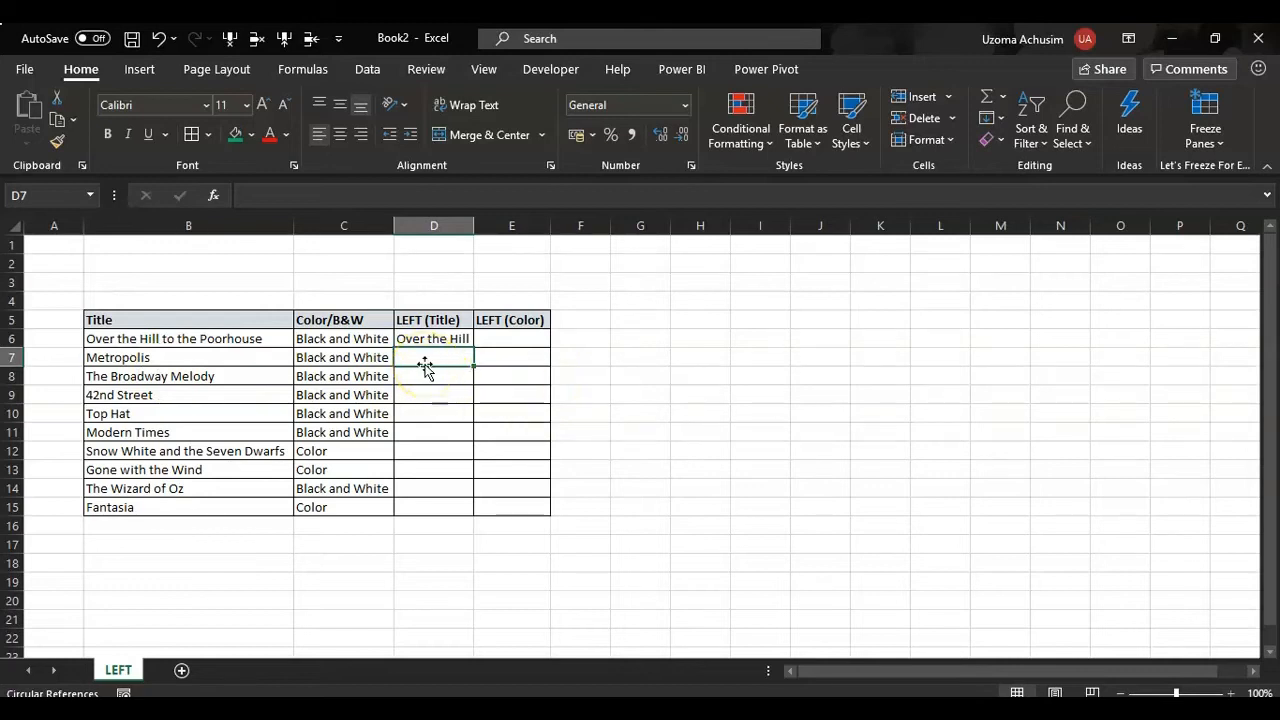
- Enter the formula =LEFT(B7,5) in D7 to extract the first five characters of the Metropolis title
{"action": "type", "text": "="}
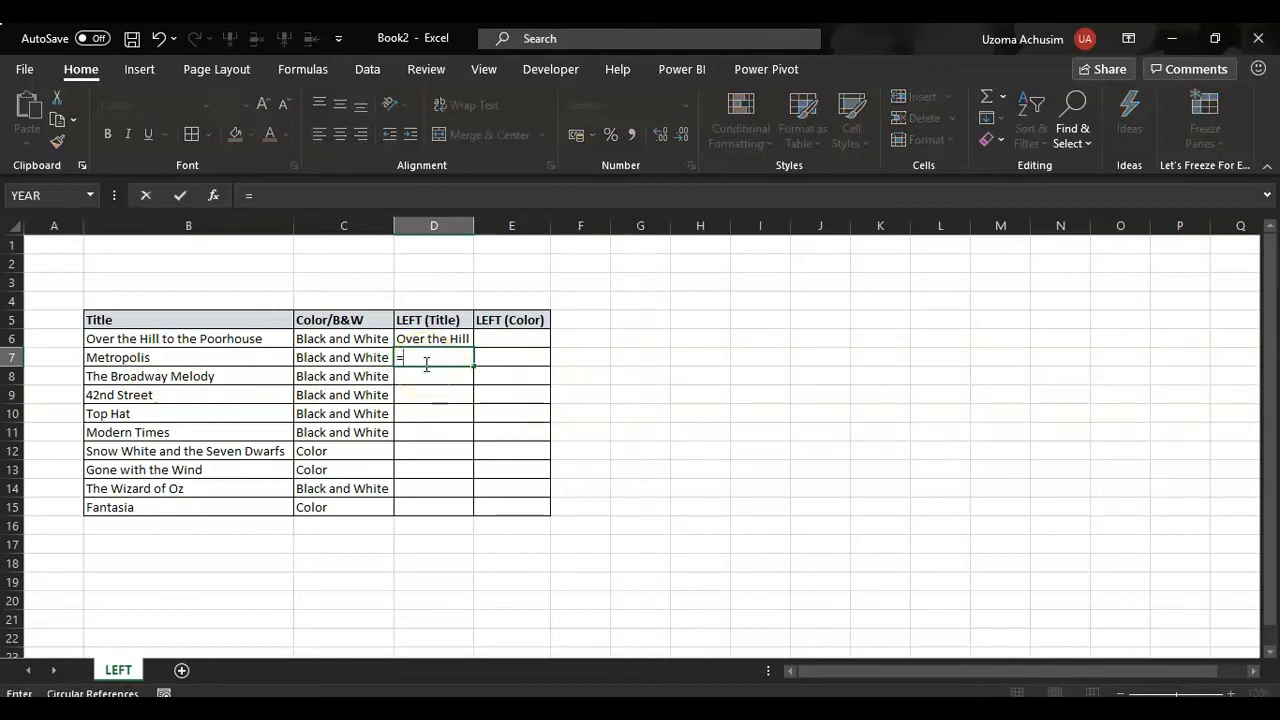
{"action": "type", "text": "left"}
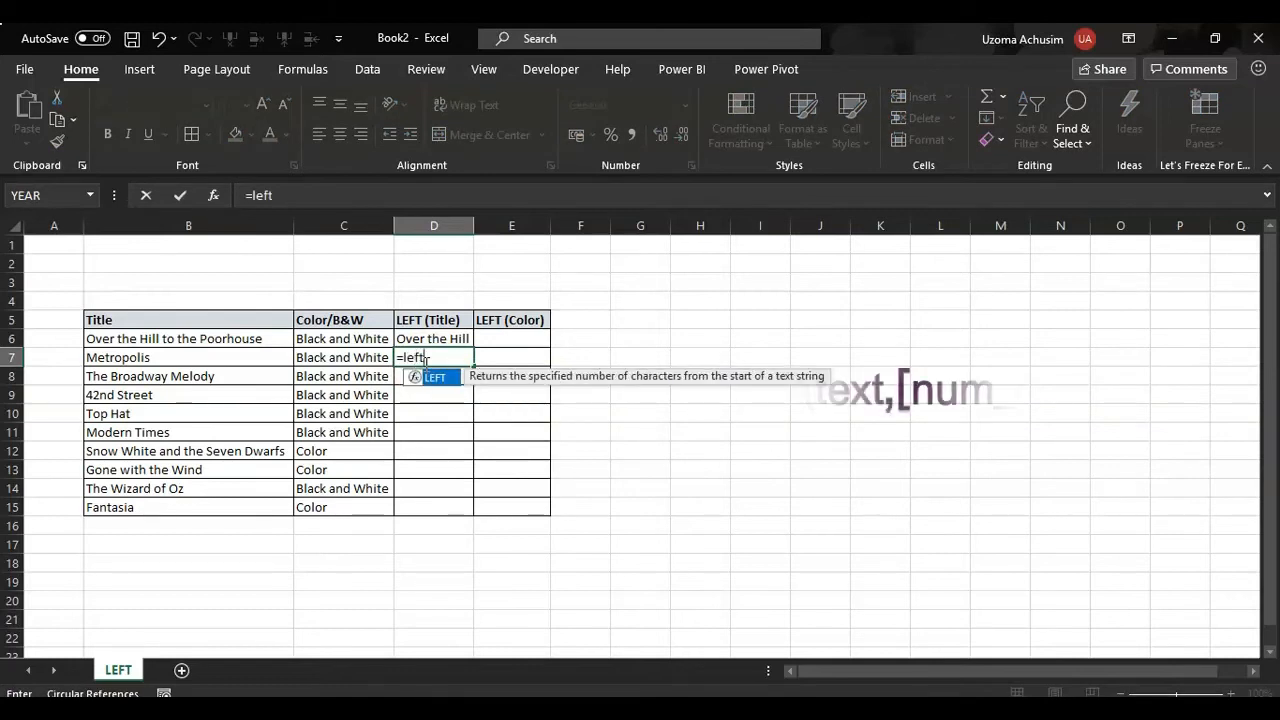
{"action": "key", "text": "Tab"}
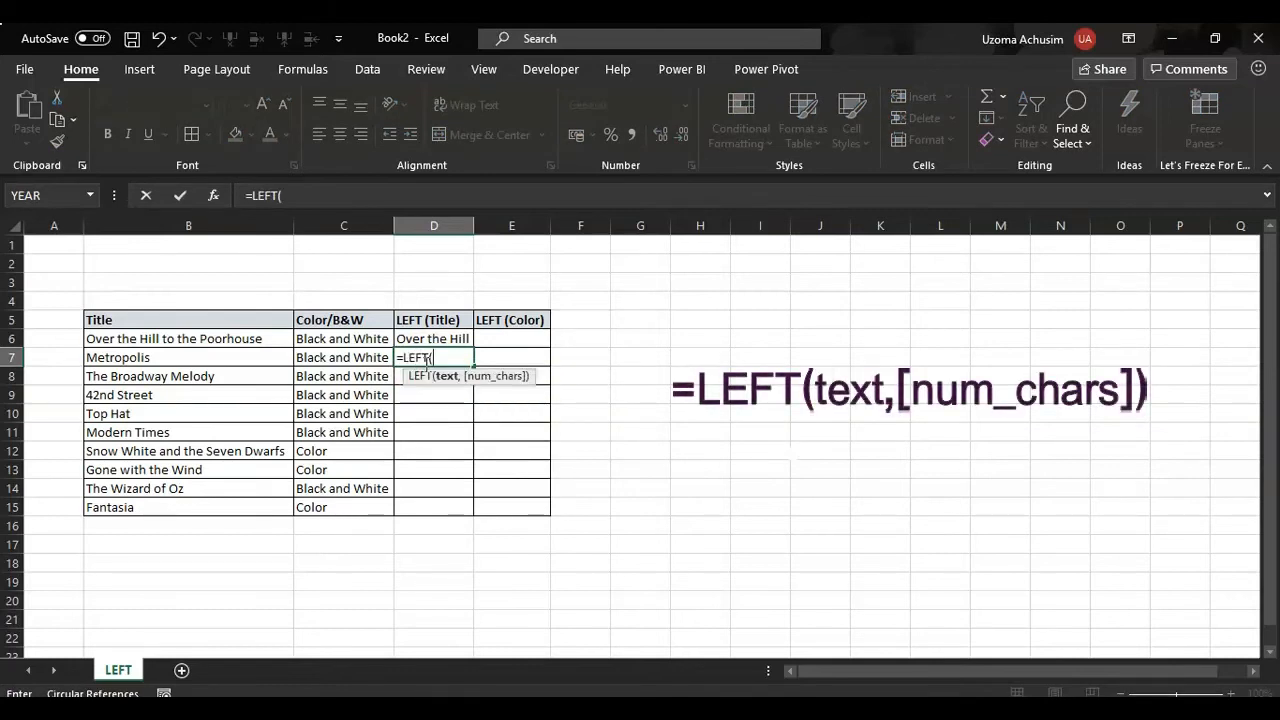
{"action": "left_click", "coordinate": [227, 357]}
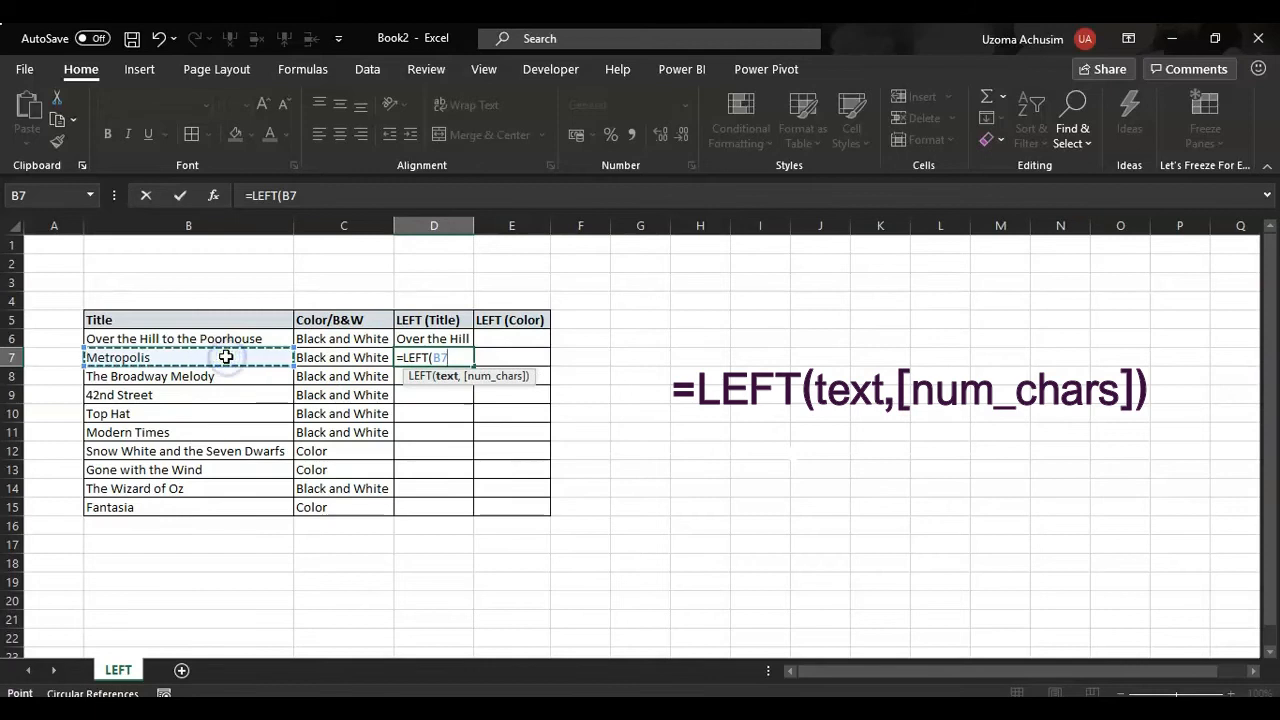
{"action": "type", "text": ","}
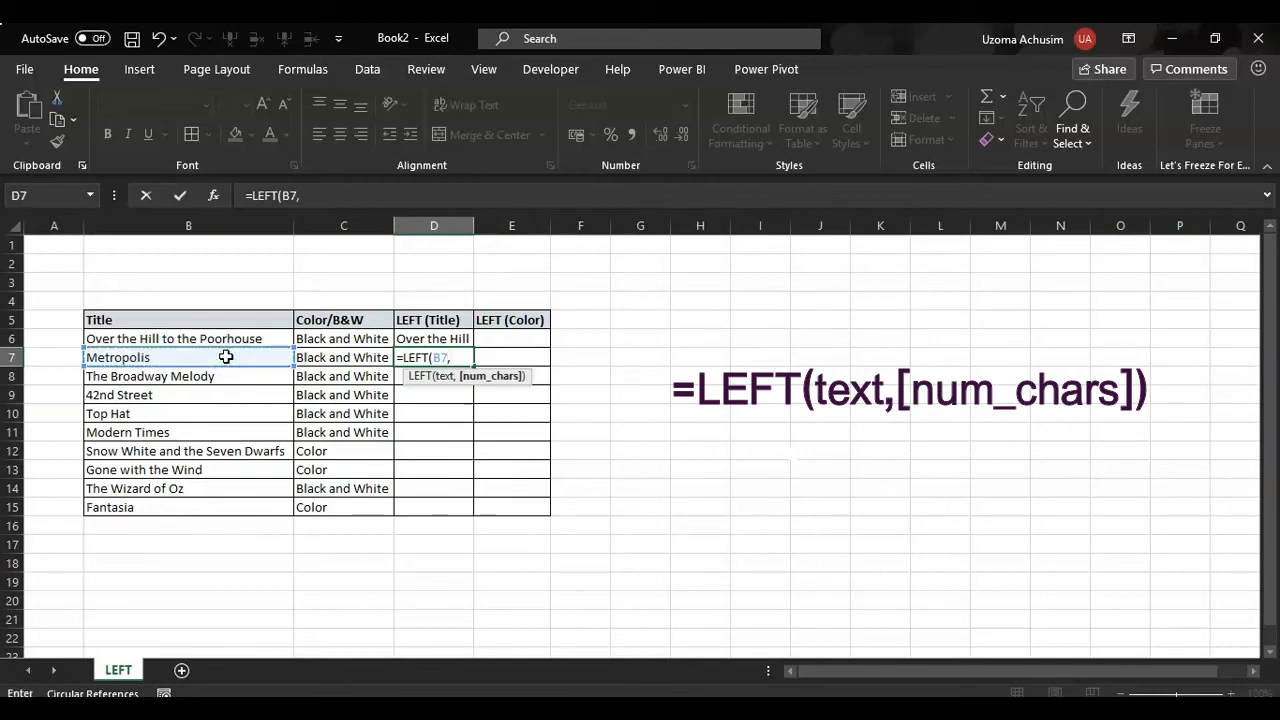
{"action": "type", "text": "5)"}
{"action": "key", "text": "Return"}
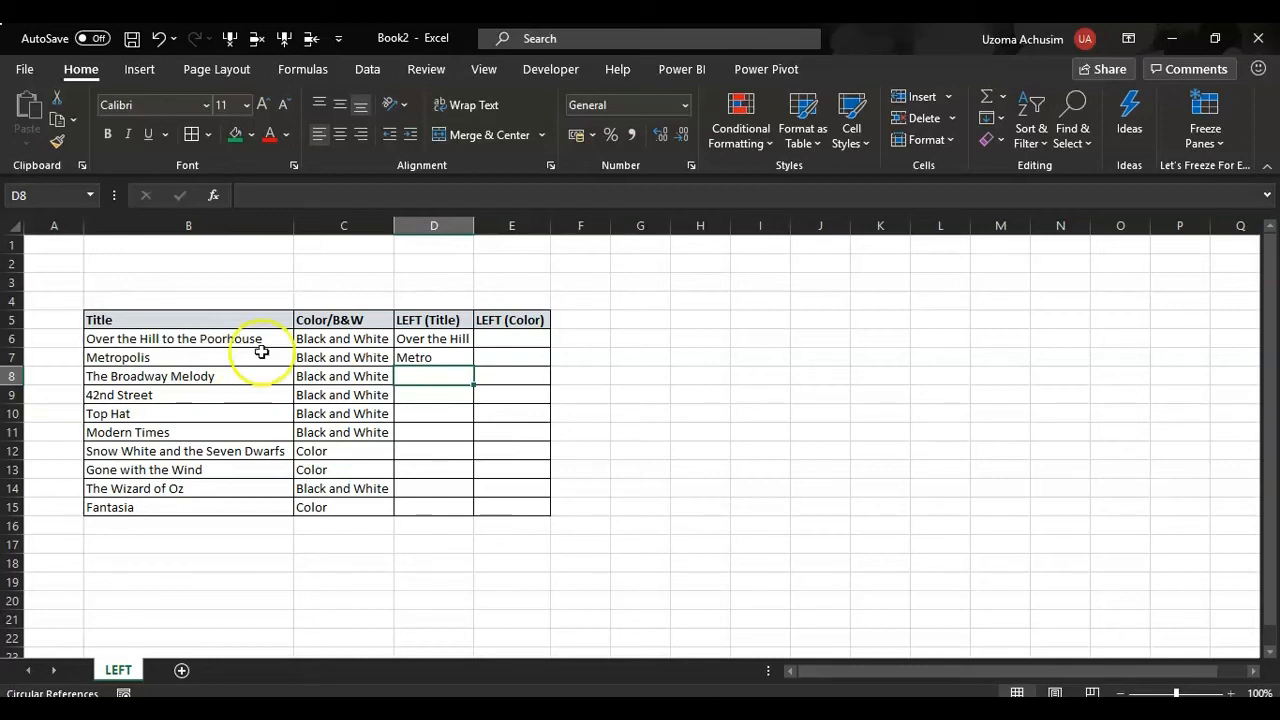
- Review the arguments of the LEFT formula in D7 and fill it down through D15
{"action": "left_click", "coordinate": [429, 356]}
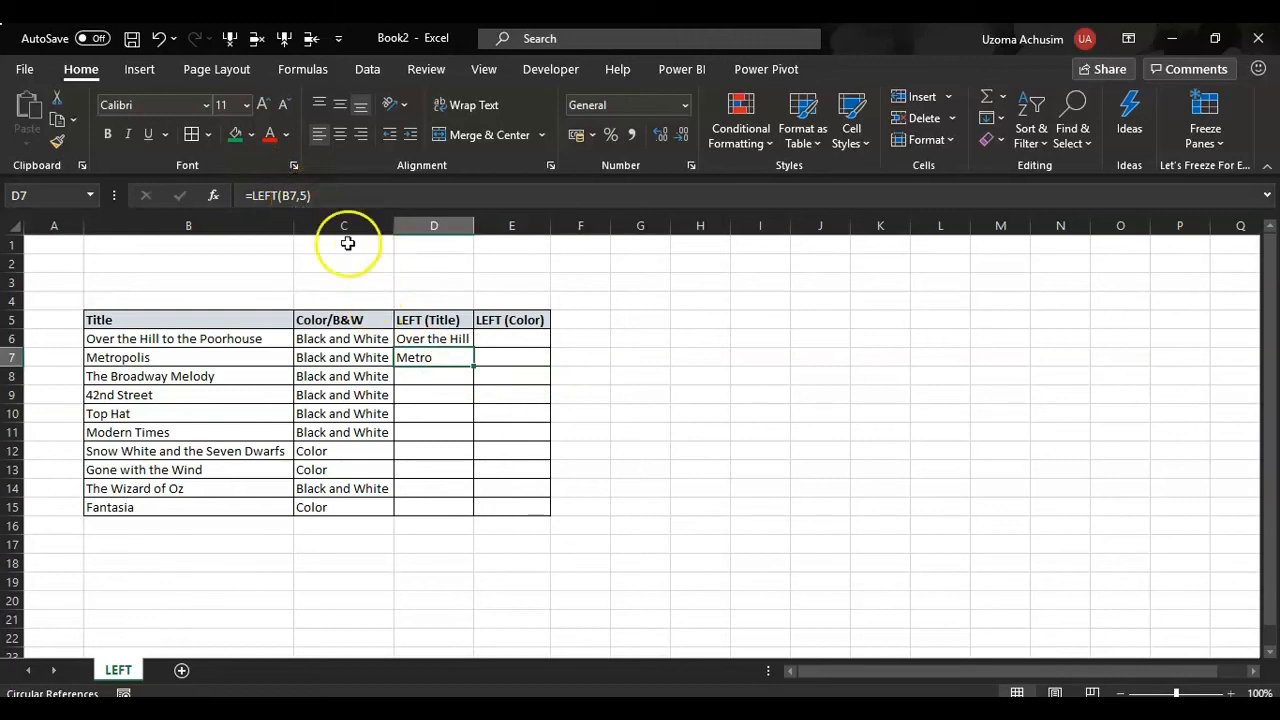
{"action": "double_click", "coordinate": [433, 357]}
{"action": "left_click", "coordinate": [450, 378]}
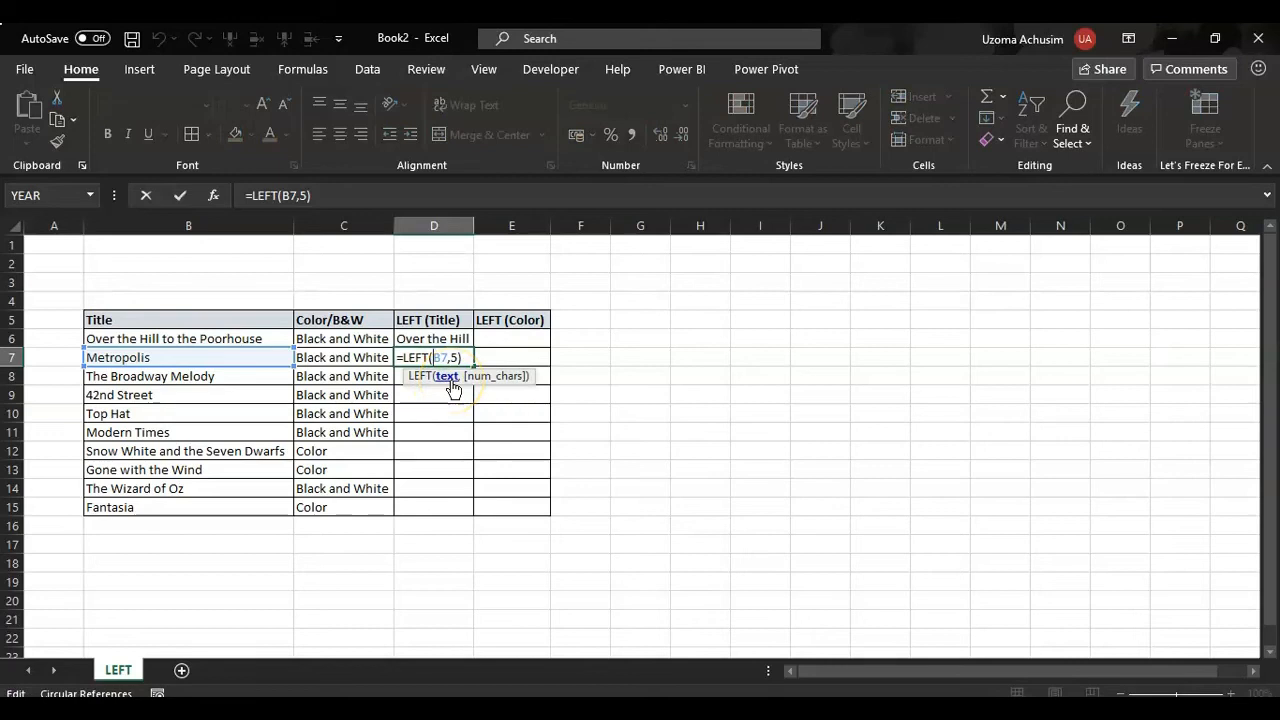
{"action": "left_click", "coordinate": [497, 378]}
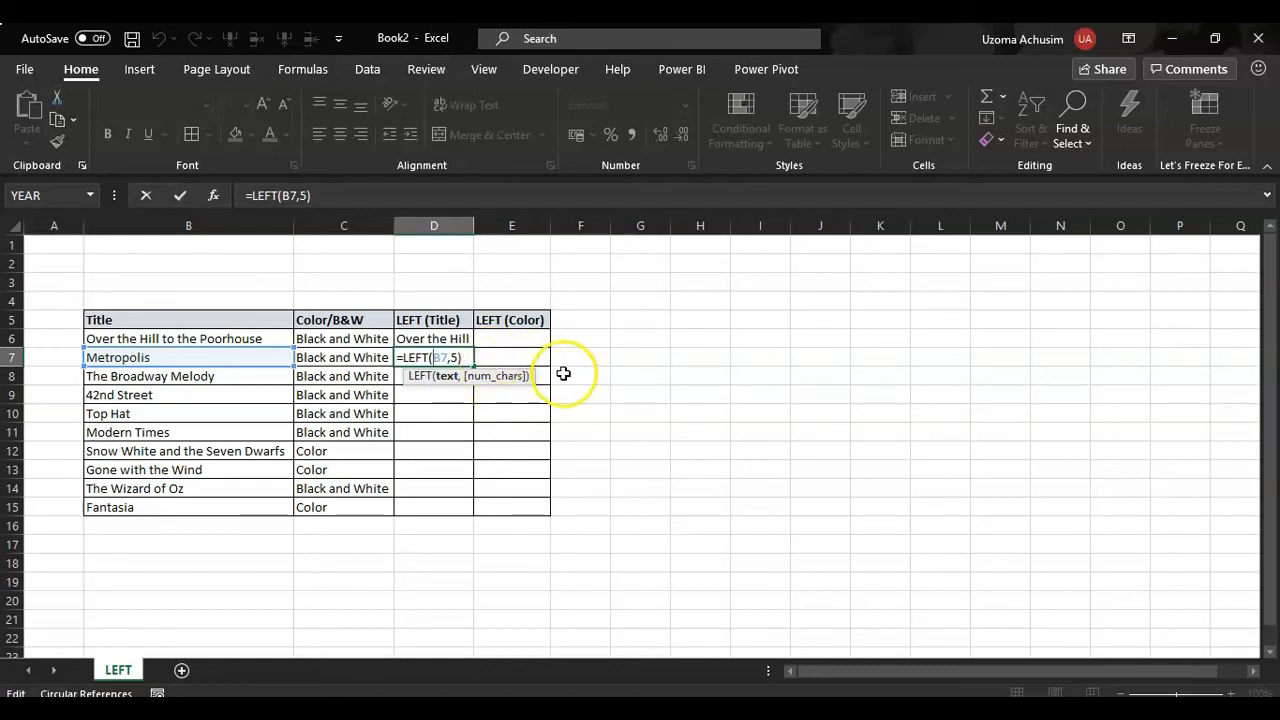
{"action": "key", "text": "ctrl+Return"}
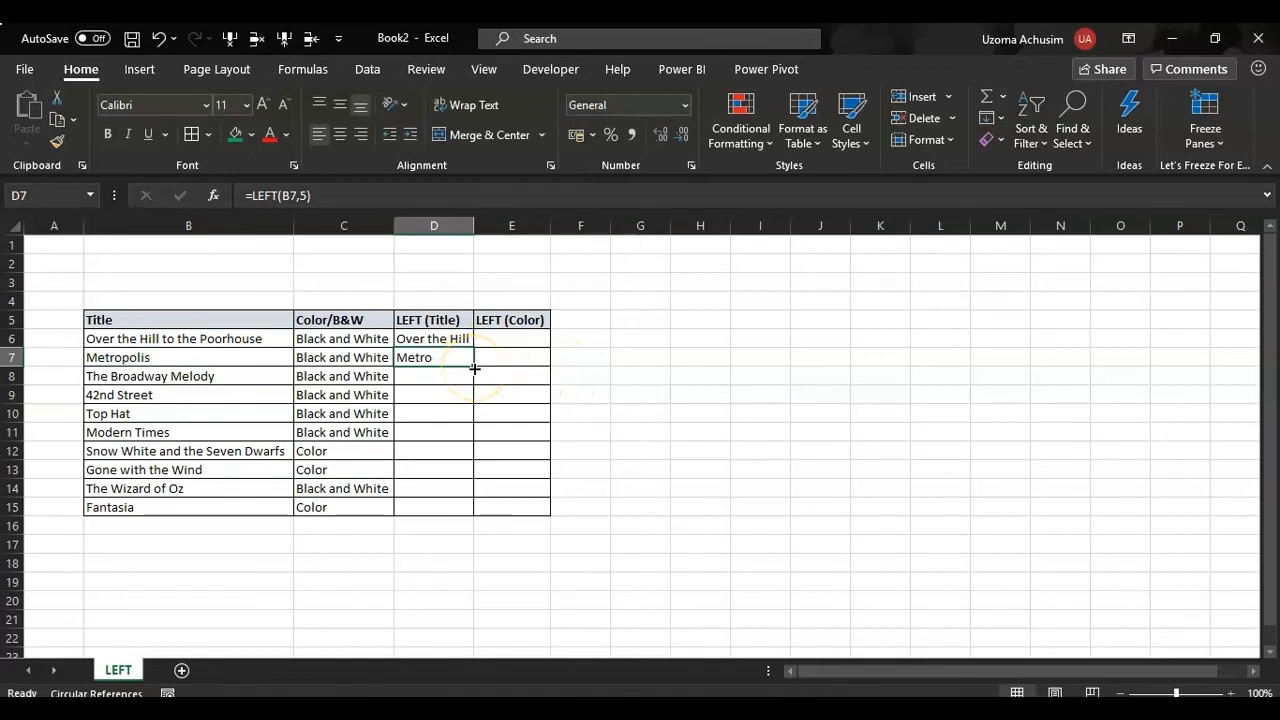
{"action": "left_click_drag", "start_coordinate": [474, 368], "coordinate": [469, 511]}
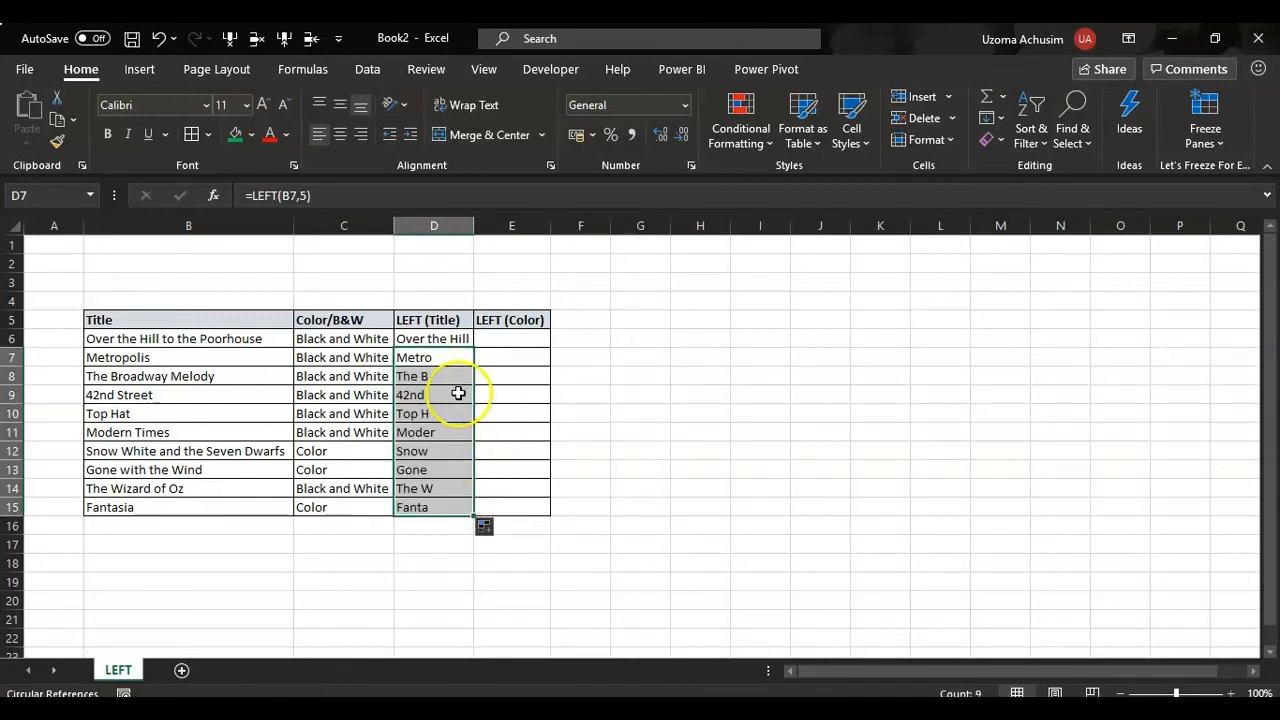
{"action": "left_click", "coordinate": [511, 414]}
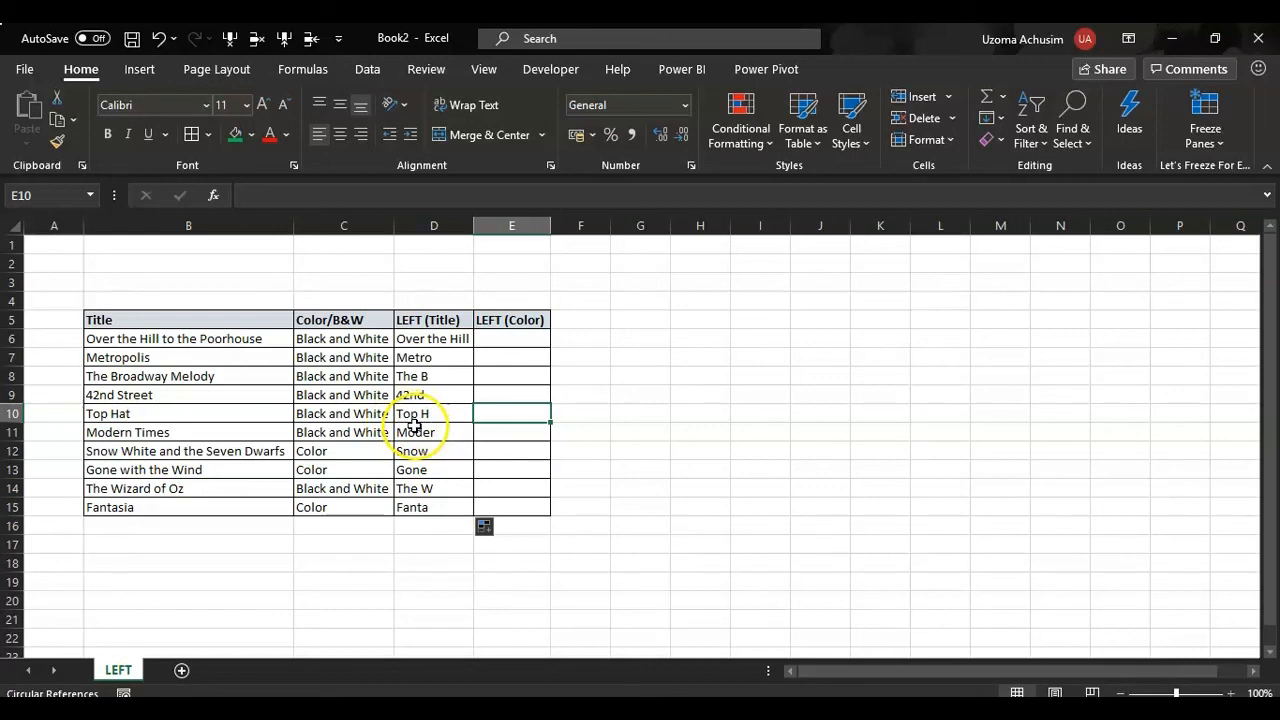
{"action": "left_click", "coordinate": [516, 338]}
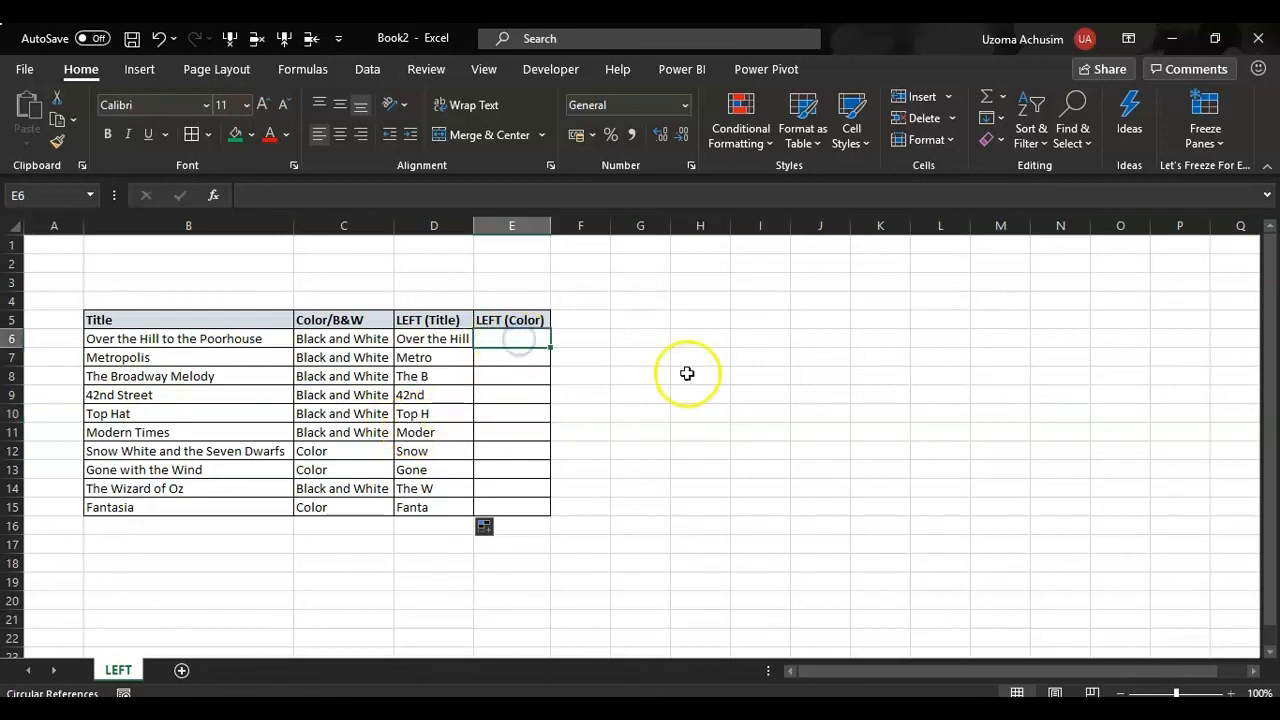
{"action": "type", "text": "="}
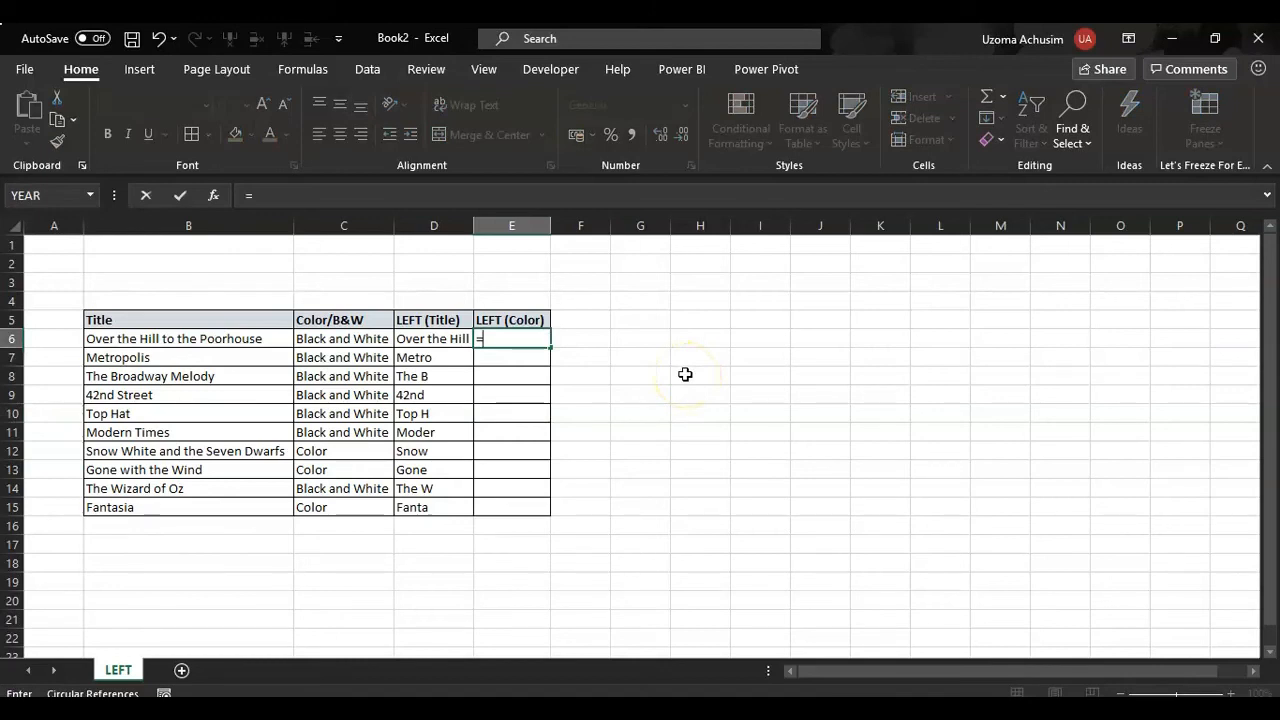
{"action": "type", "text": "lefy"}
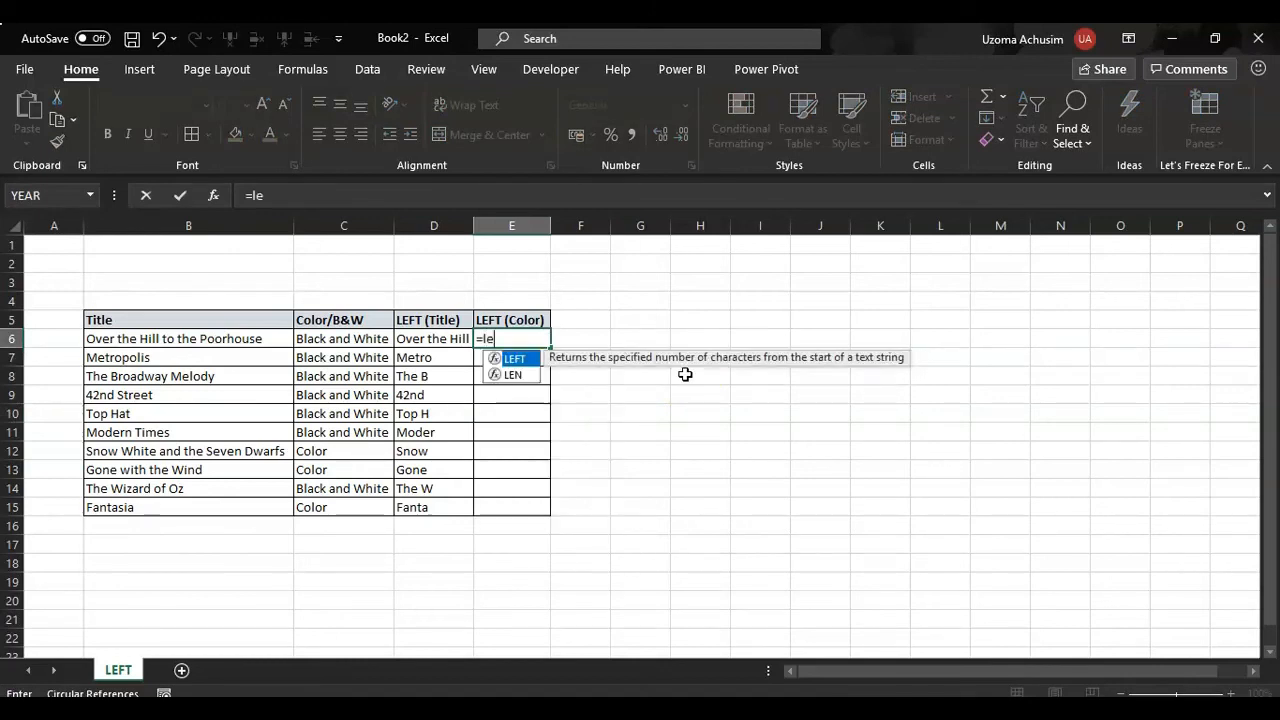
{"action": "key", "text": "Tab"}
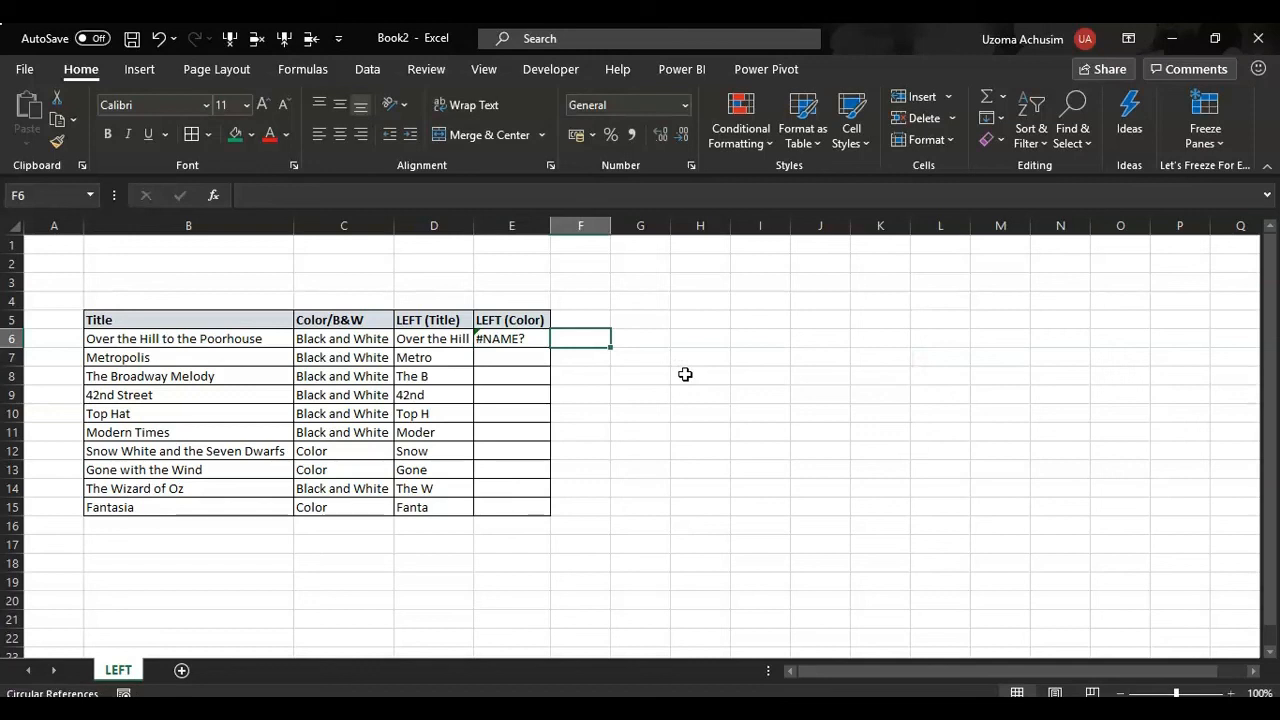
- Enter the formula =LEFT(C6,5) in E6 to extract the first five characters of the Color/B&W value
{"action": "key", "text": "Left"}
{"action": "type", "text": "=Lef"}
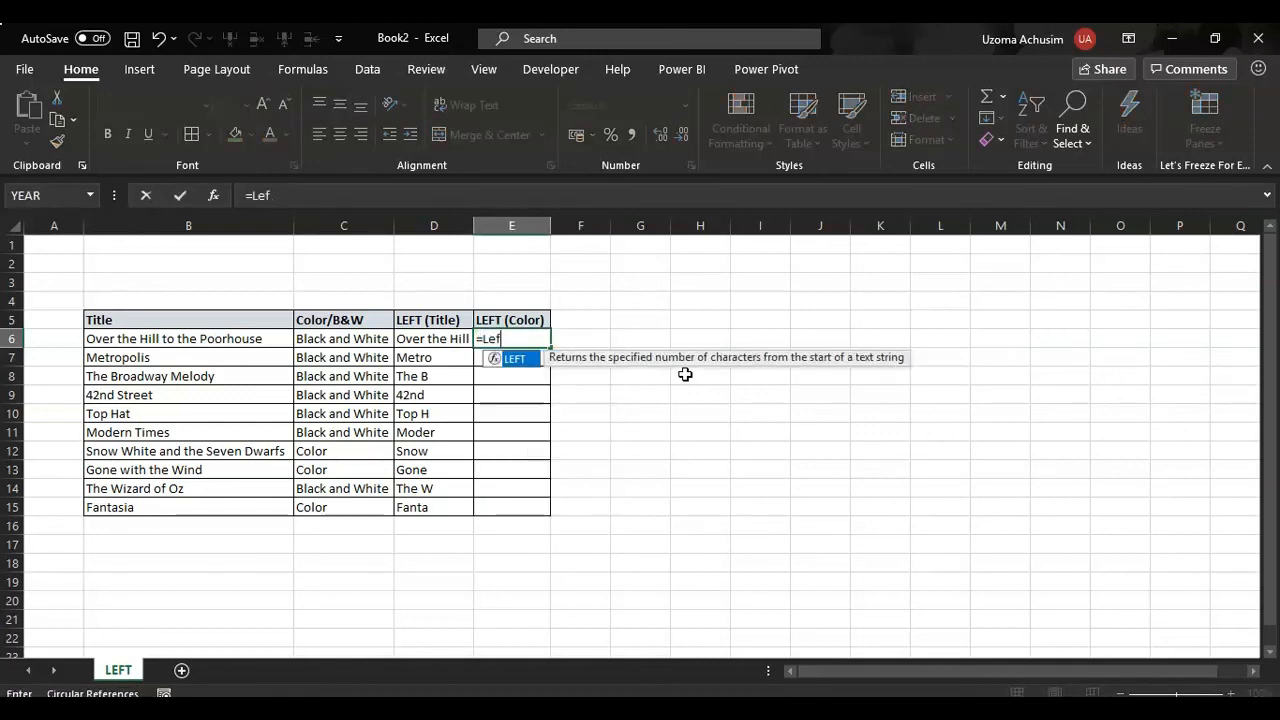
{"action": "key", "text": "Tab"}
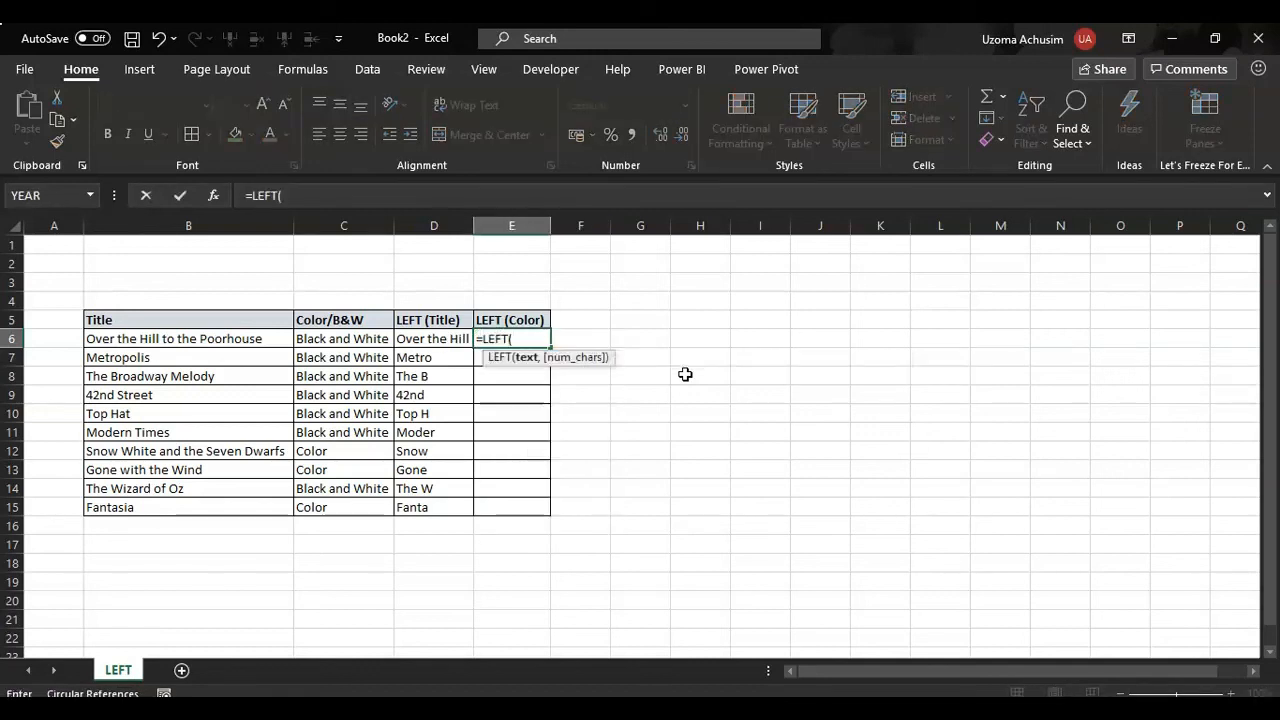
{"action": "left_click", "coordinate": [343, 341]}
{"action": "type", "text": ",5)"}
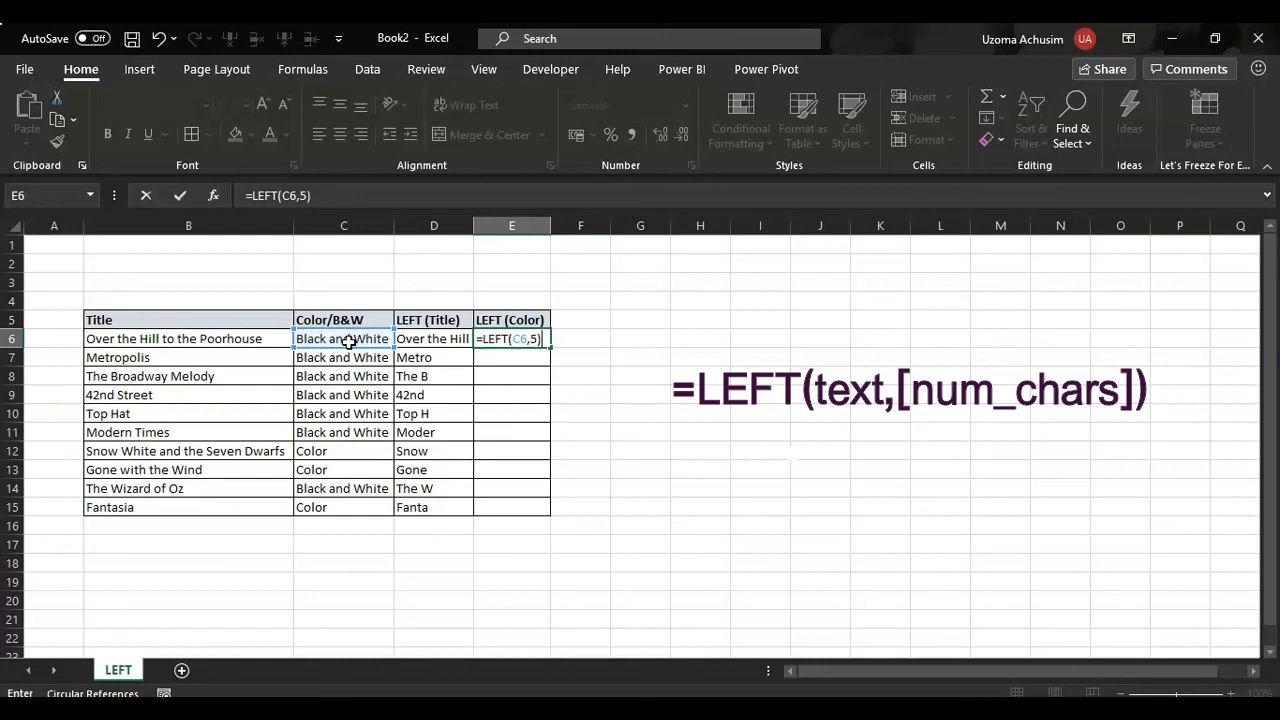
{"action": "key", "text": "Return"}
- Fill the LEFT formula in E6 down the LEFT (Color) column through E15
{"action": "left_click", "coordinate": [540, 340]}
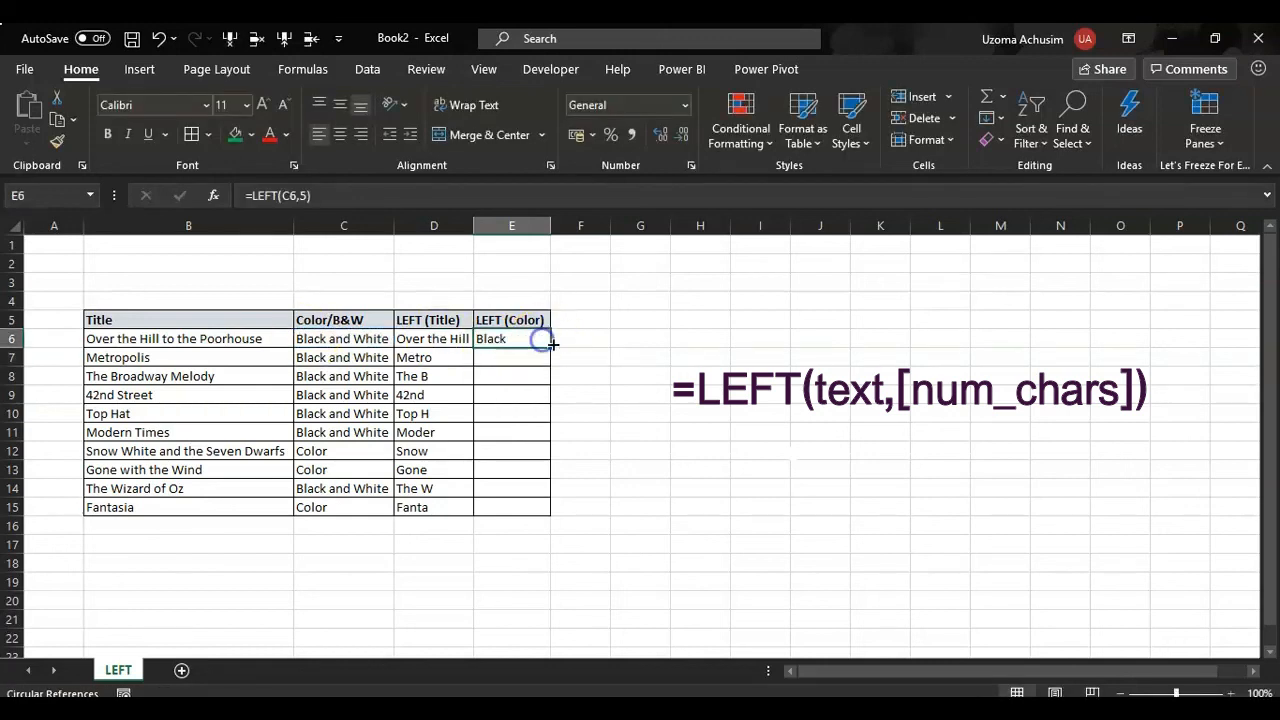
{"action": "double_click", "coordinate": [550, 347]}
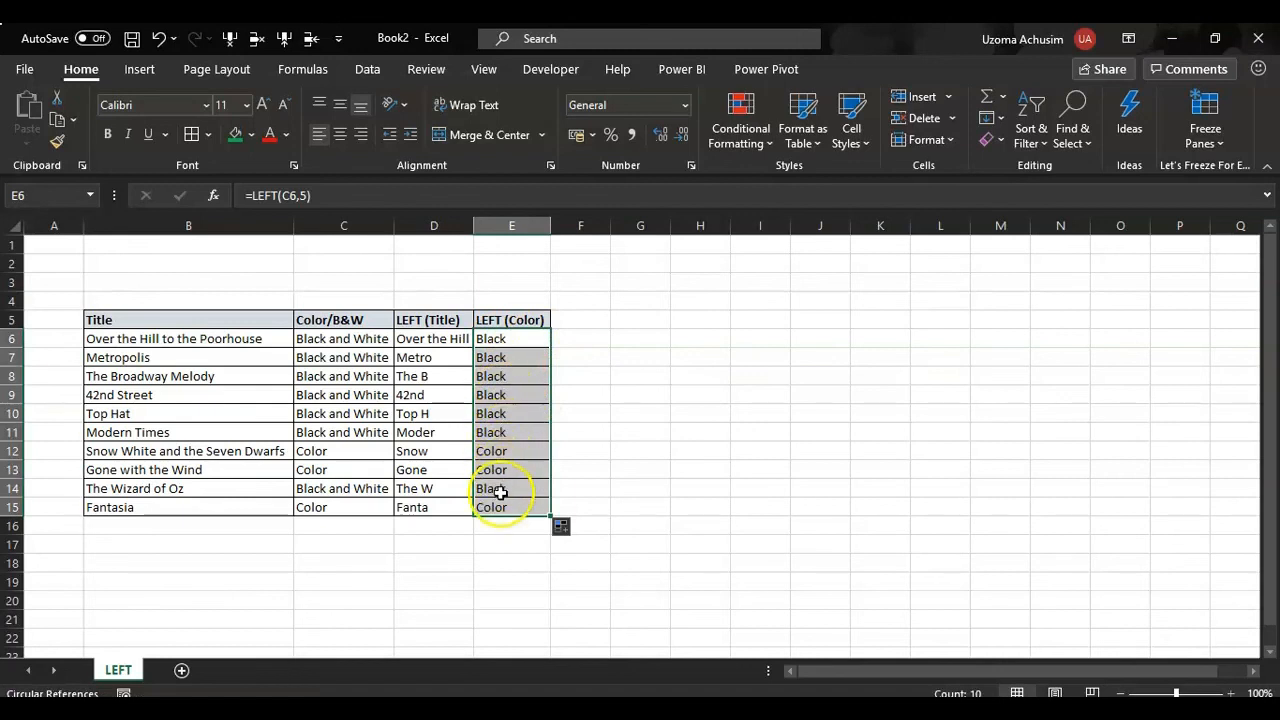
{"action": "left_click", "coordinate": [622, 411]}
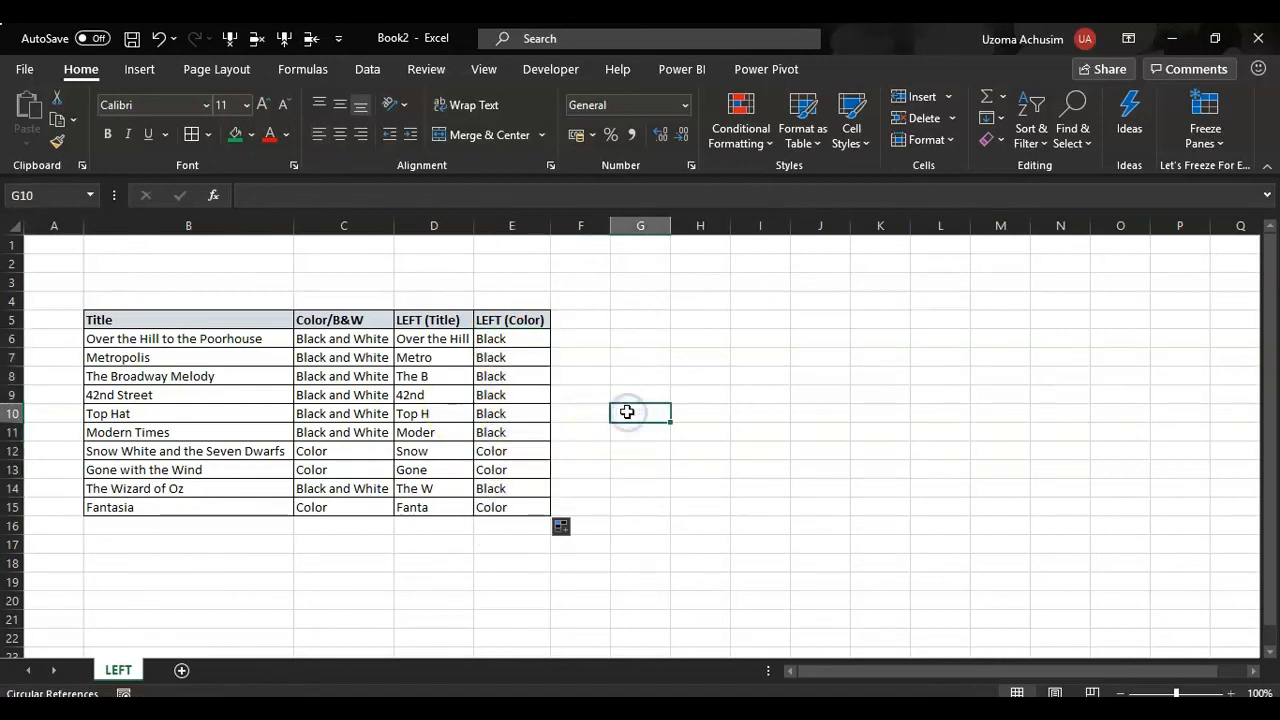